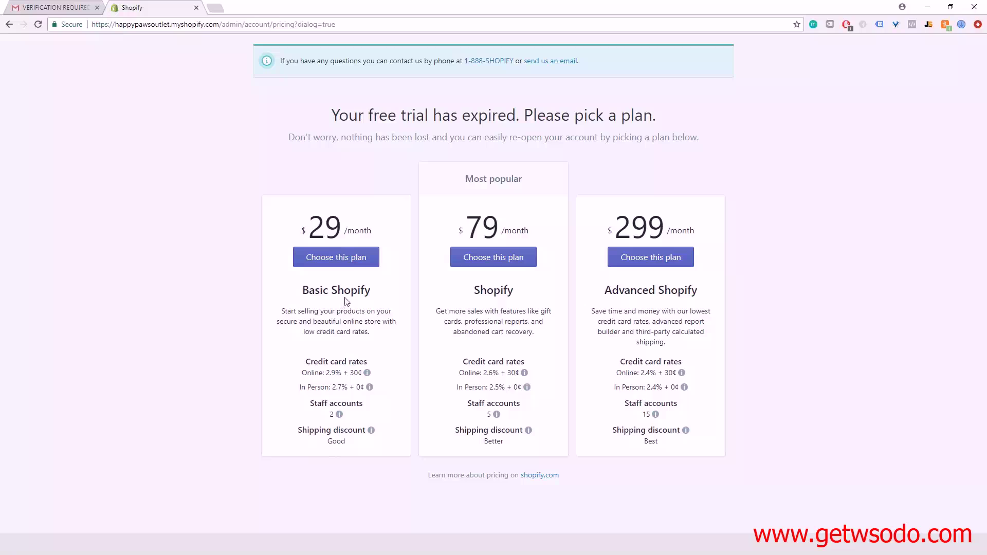
Step: Choose the Basic Shopify plan at $29 per month and confirm the monthly billing cycle
left_click(350, 259)
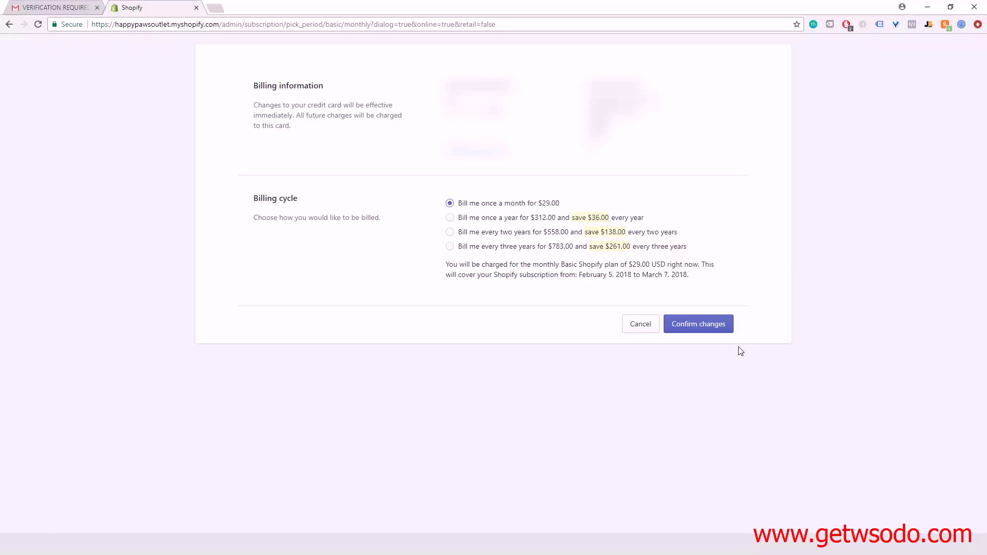
left_click(693, 326)
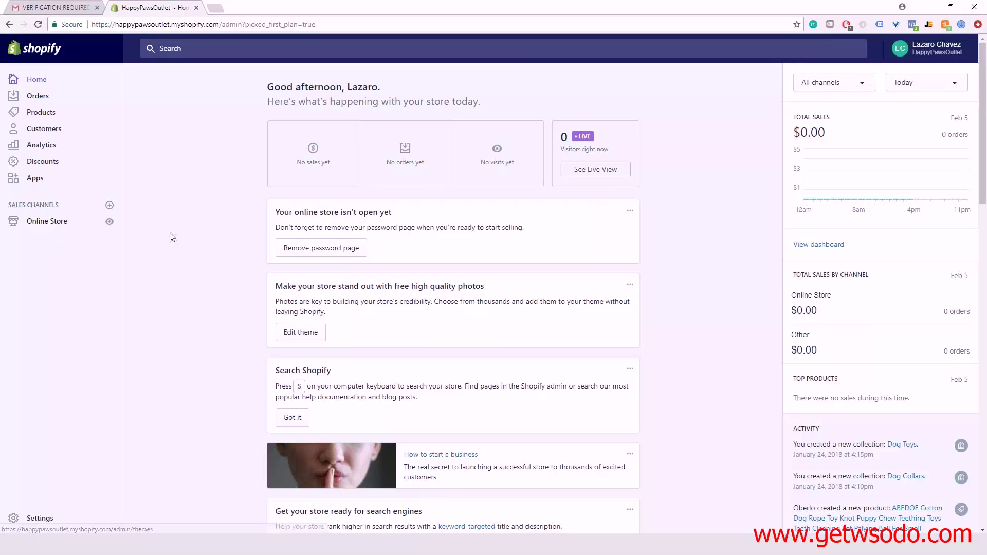
Step: Publish Ecomprofitacceleratortheme as the online store's live theme in place of Debut
left_click(74, 227)
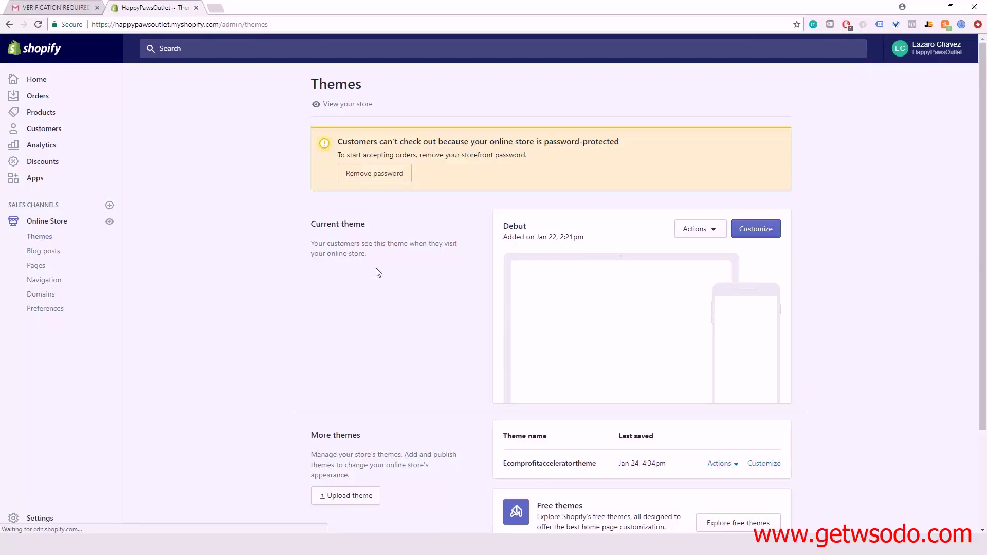
scroll(473, 276, "down", 3)
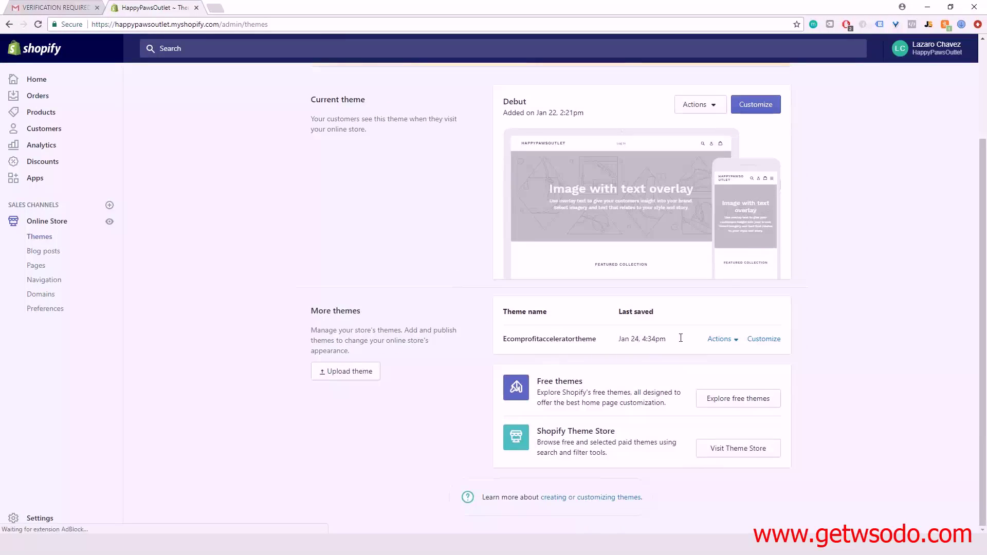
left_click(719, 339)
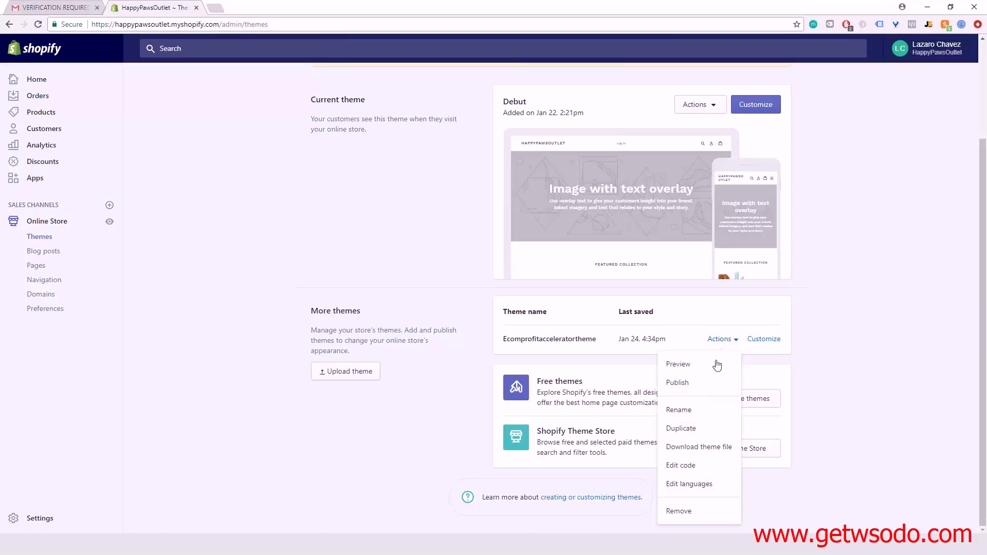
left_click(691, 383)
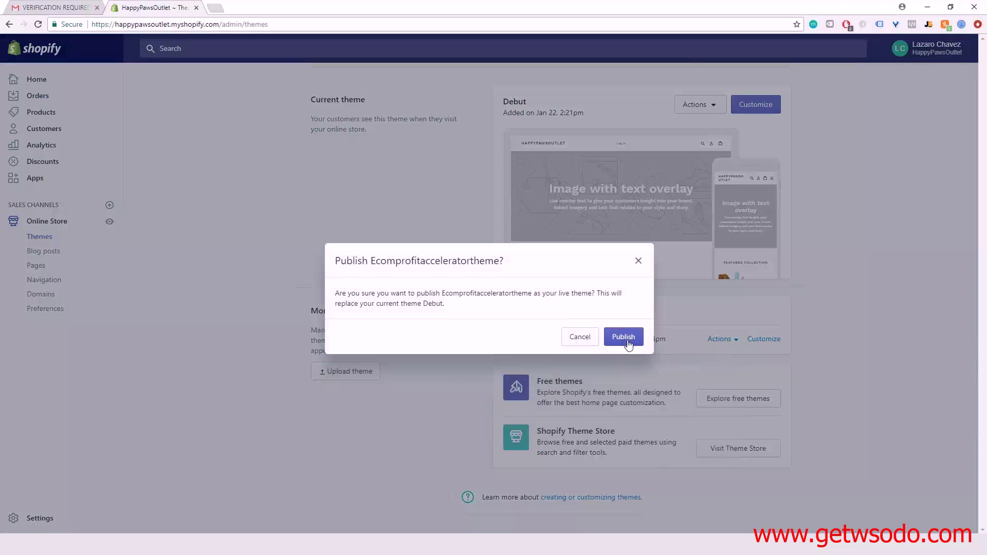
left_click(623, 337)
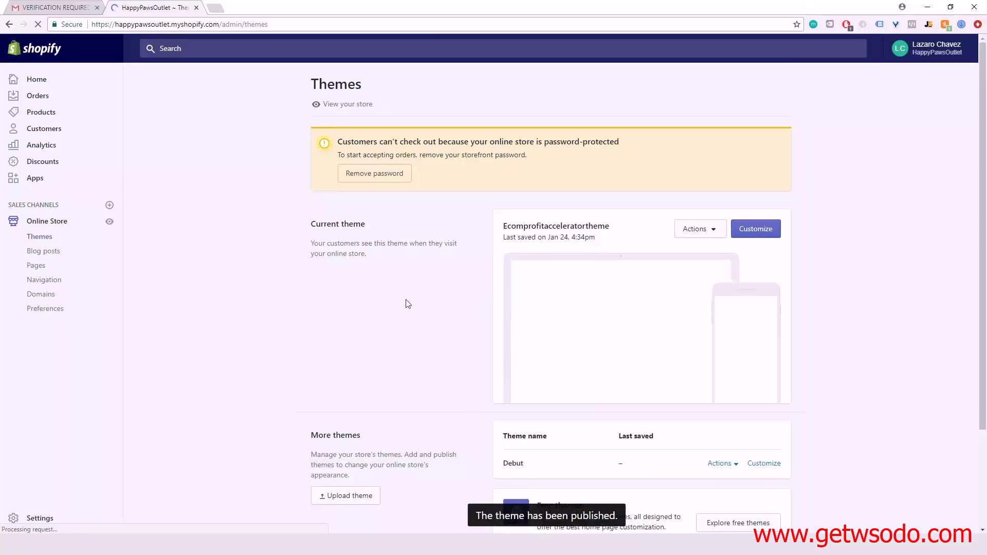
Step: Open the published theme for customization and look over the home page in the desktop preview
left_click(758, 231)
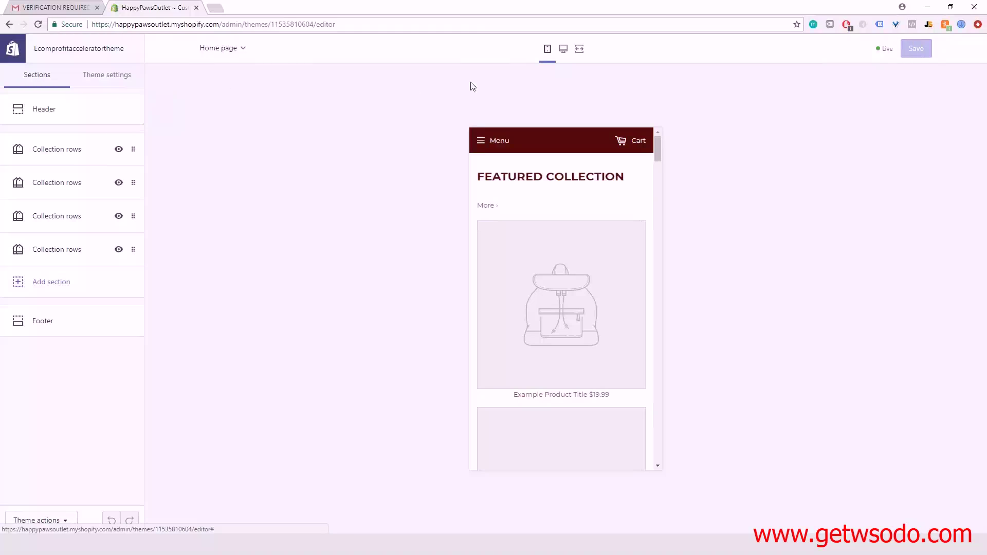
left_click(563, 50)
scroll(437, 256, "down", 3)
scroll(425, 255, "down", 3)
scroll(425, 254, "up", 10)
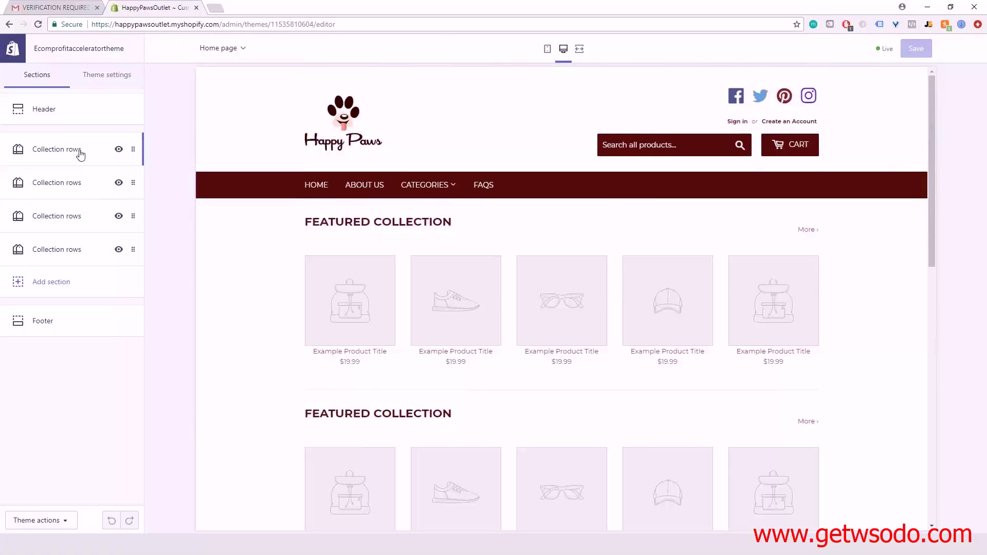
Step: Assign the Dog Collars collection to the first collection row of the home page
left_click(134, 155)
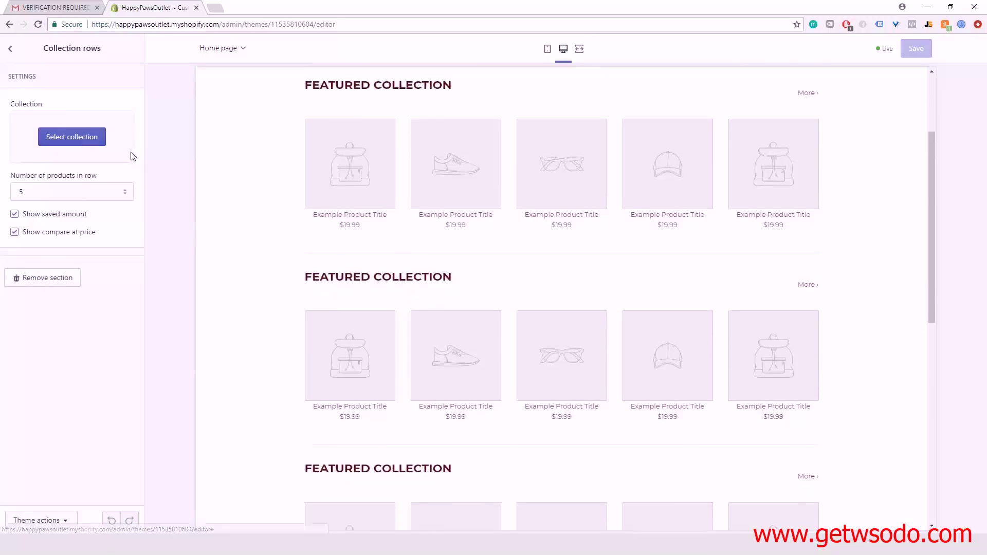
left_click(87, 137)
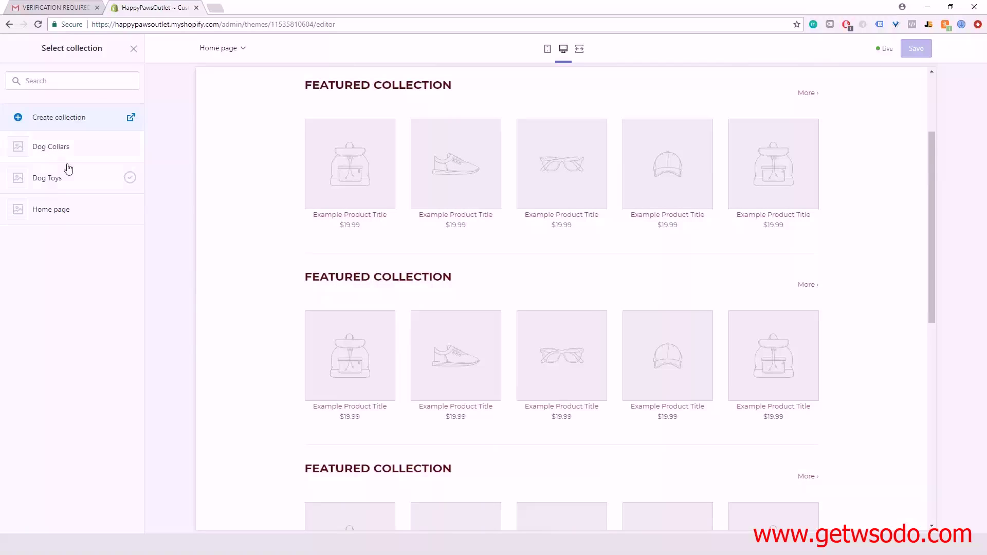
left_click(58, 147)
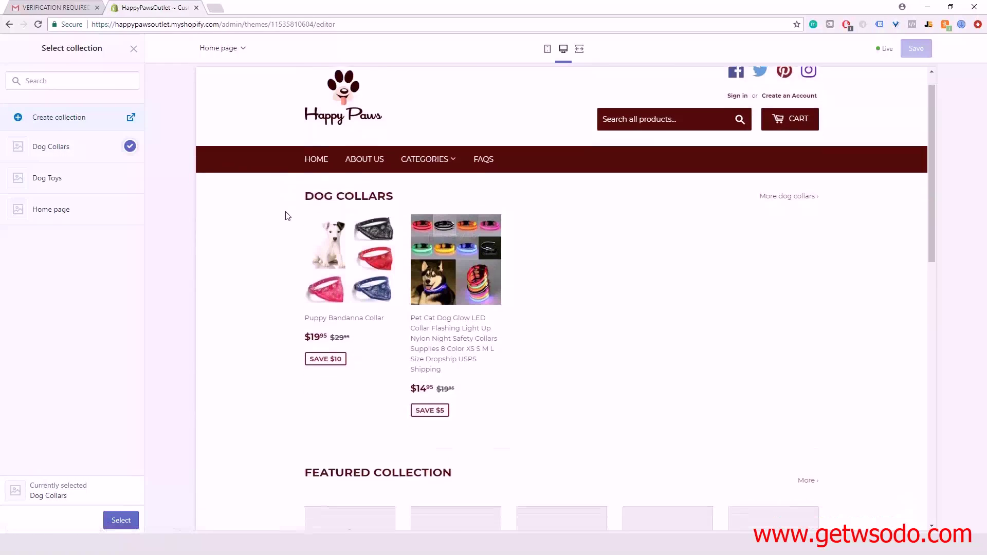
left_click(120, 521)
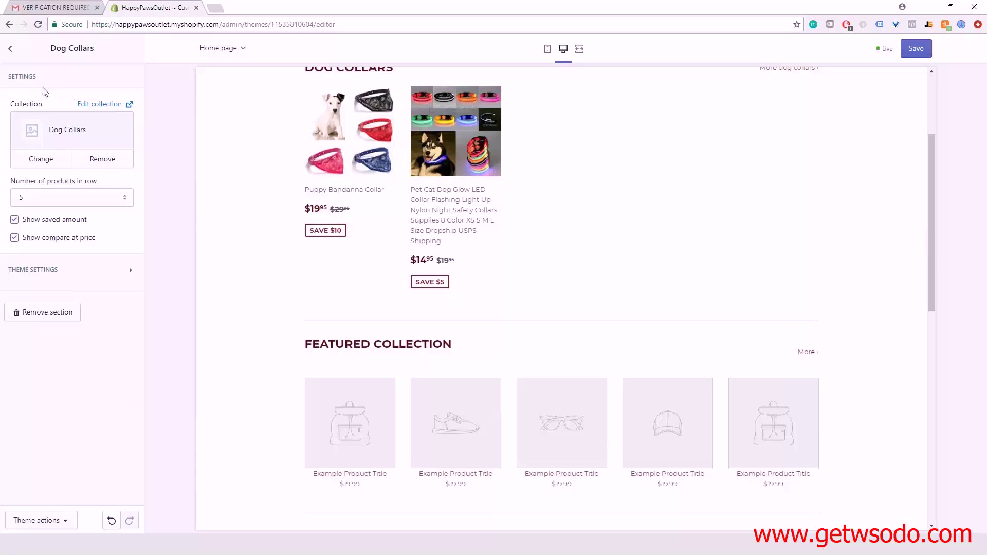
left_click(7, 46)
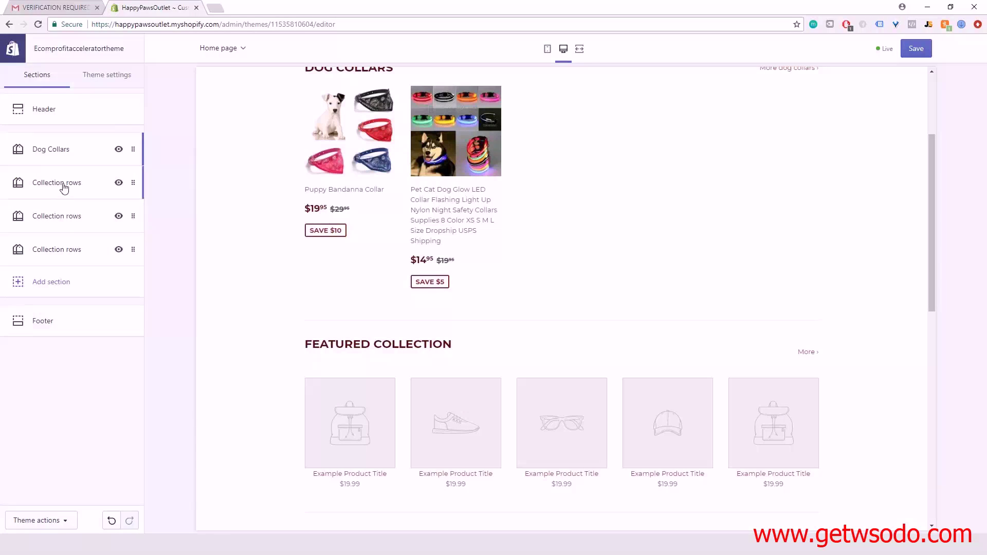
Step: Assign the Dog Toys collection to the second collection row and check the home page preview
left_click(63, 185)
left_click(77, 141)
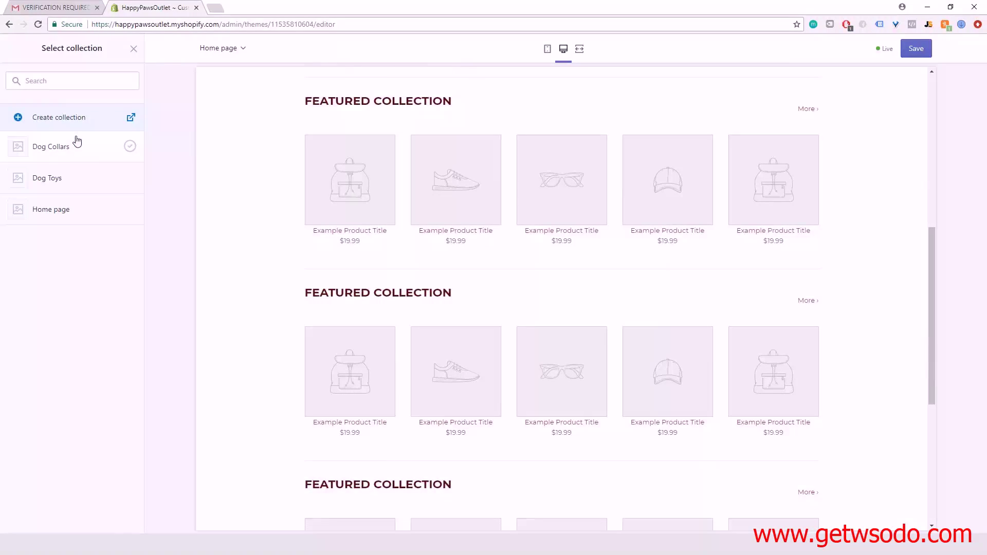
left_click(62, 181)
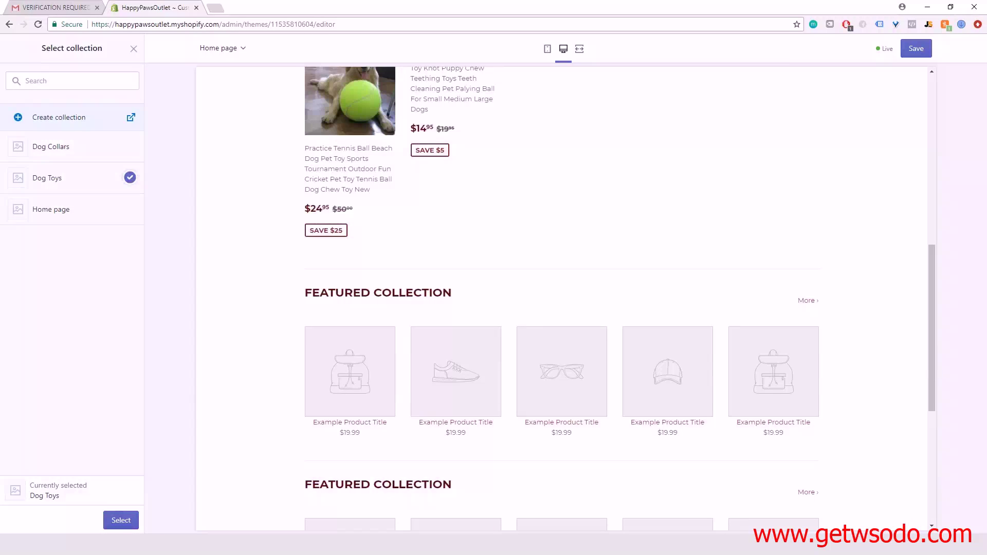
left_click(123, 523)
scroll(406, 276, "up", 5)
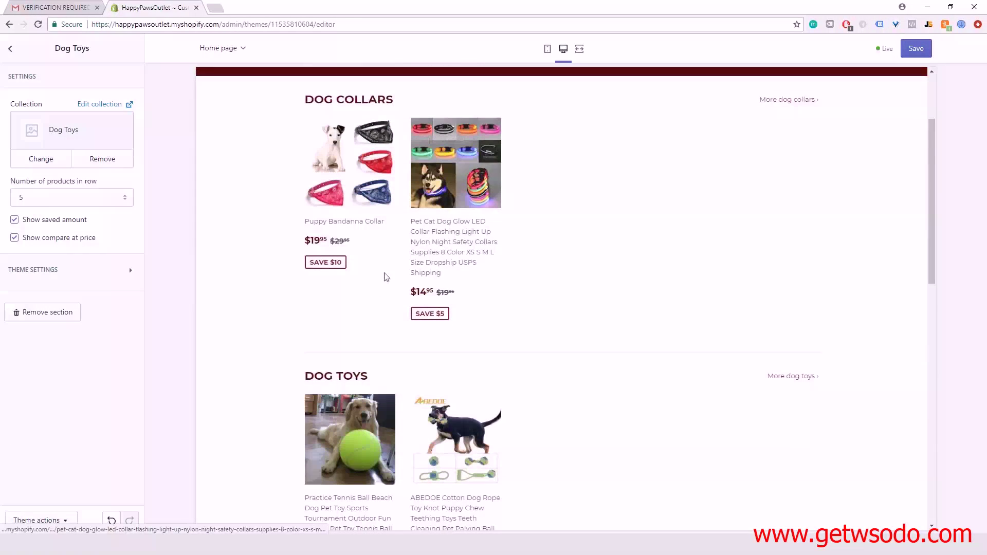
scroll(425, 206, "up", 2)
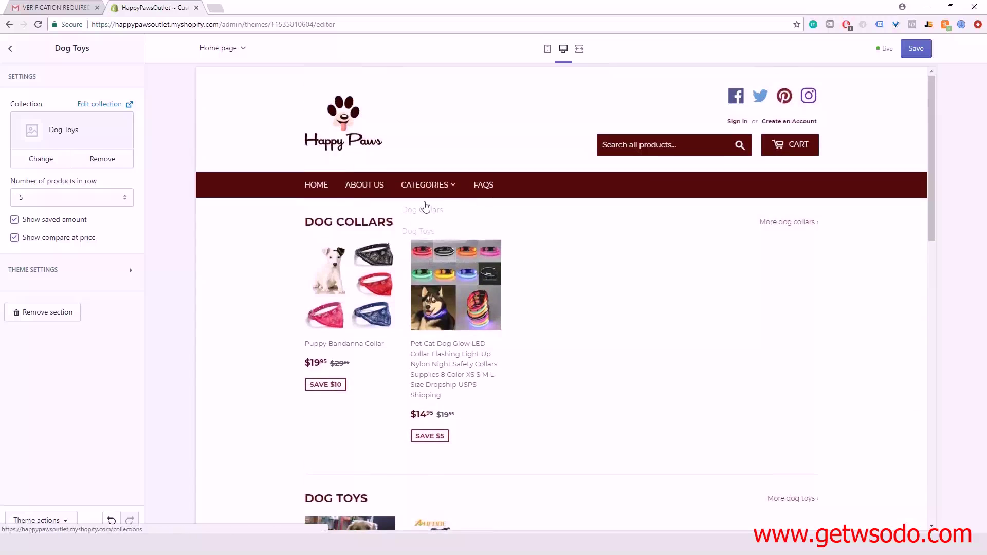
scroll(455, 383, "down", 4)
scroll(454, 383, "down", 4)
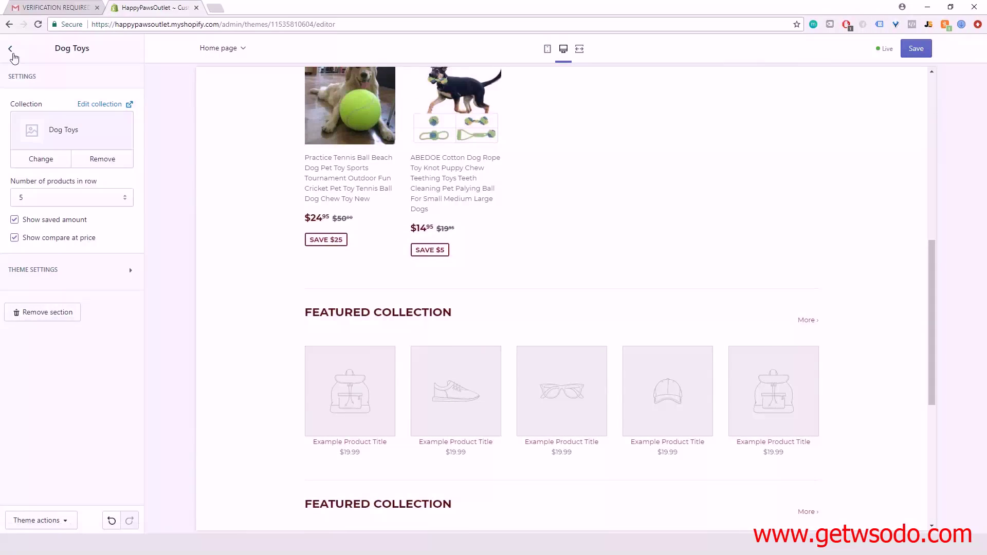
Step: Remove the two remaining empty collection row sections from the home page
left_click(10, 50)
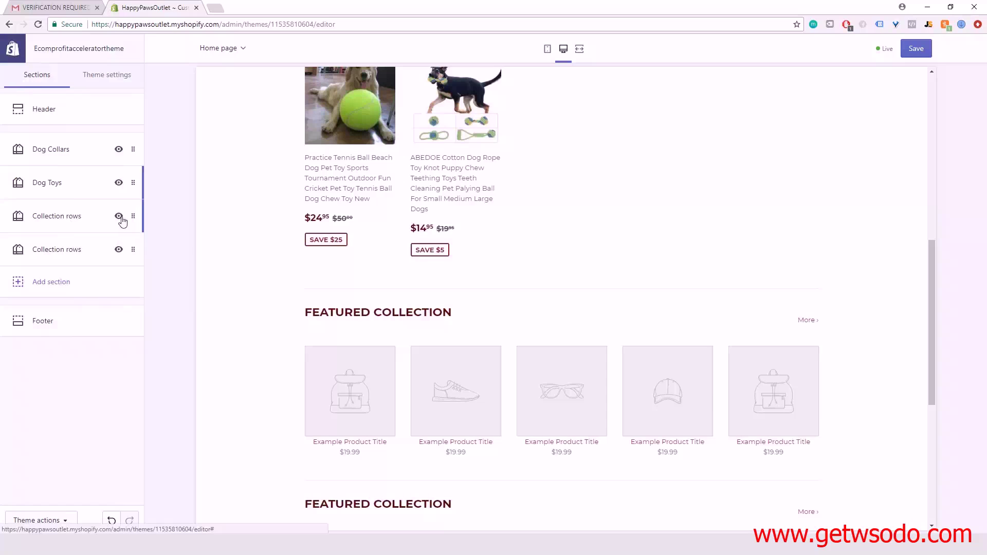
left_click(87, 219)
left_click(46, 281)
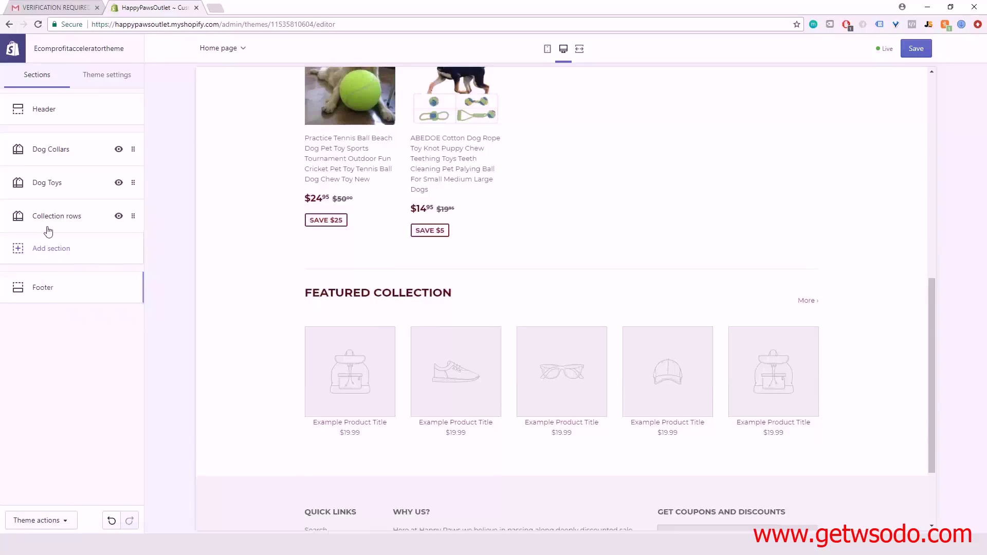
left_click(68, 220)
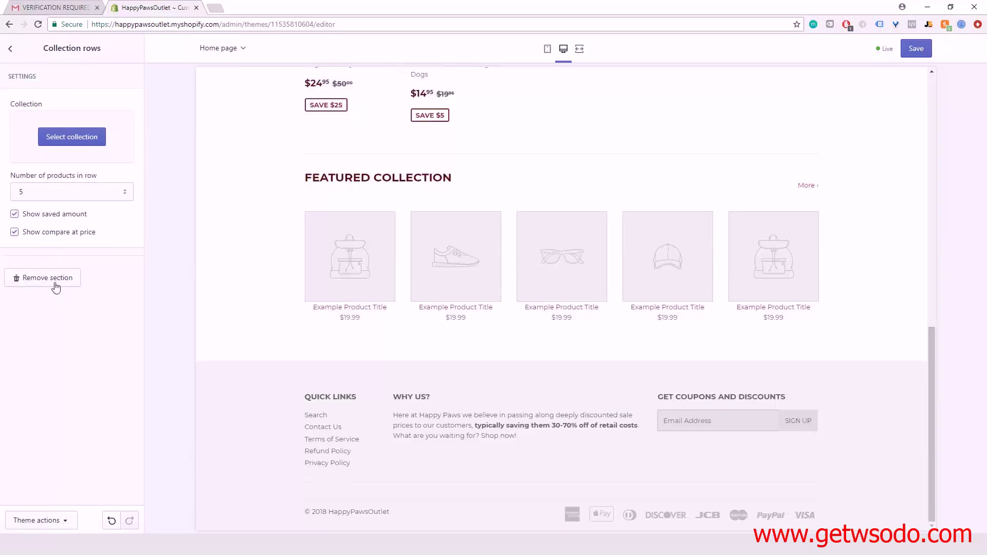
left_click(47, 278)
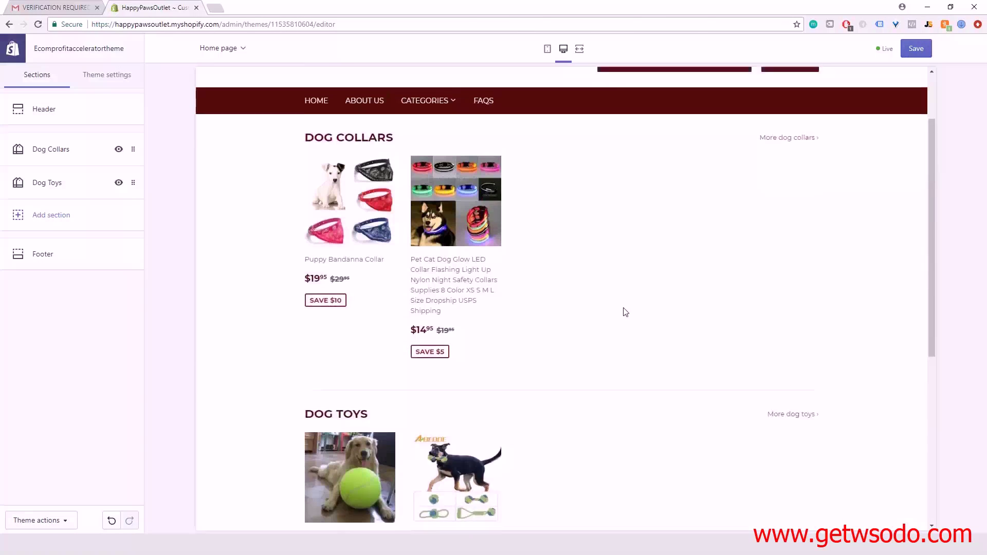
Step: Check the home page in the mobile preview and save the theme changes
left_click(547, 48)
scroll(577, 230, "down", 10)
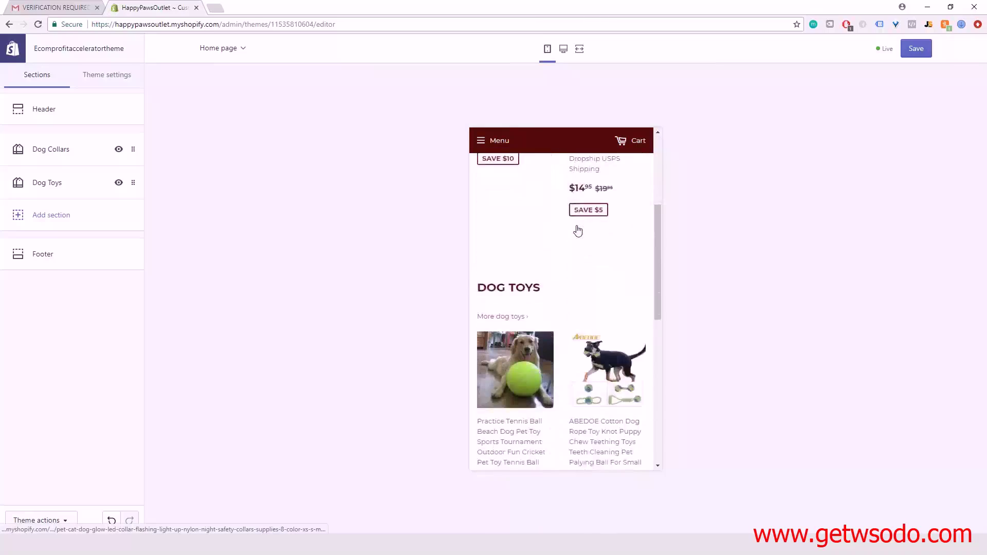
scroll(577, 230, "up", 10)
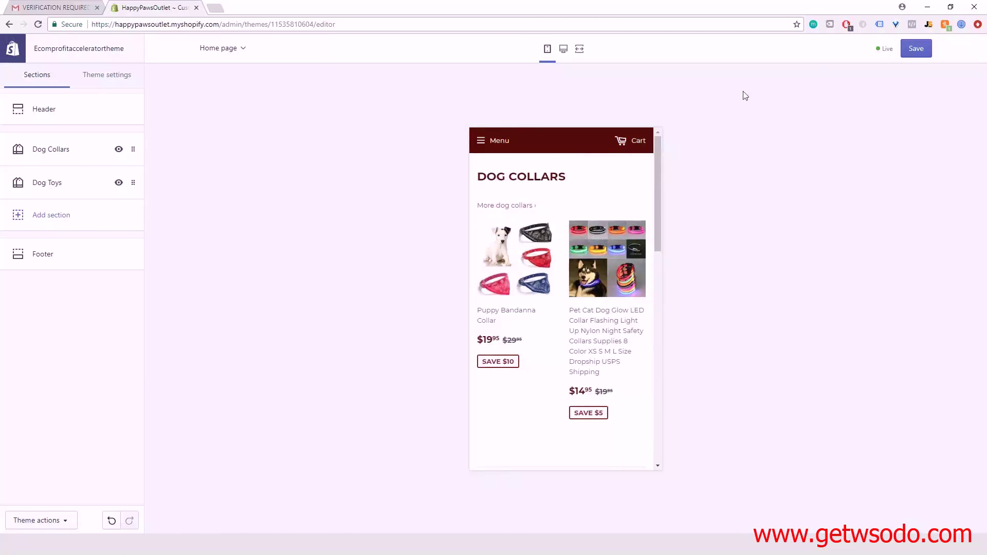
left_click(917, 51)
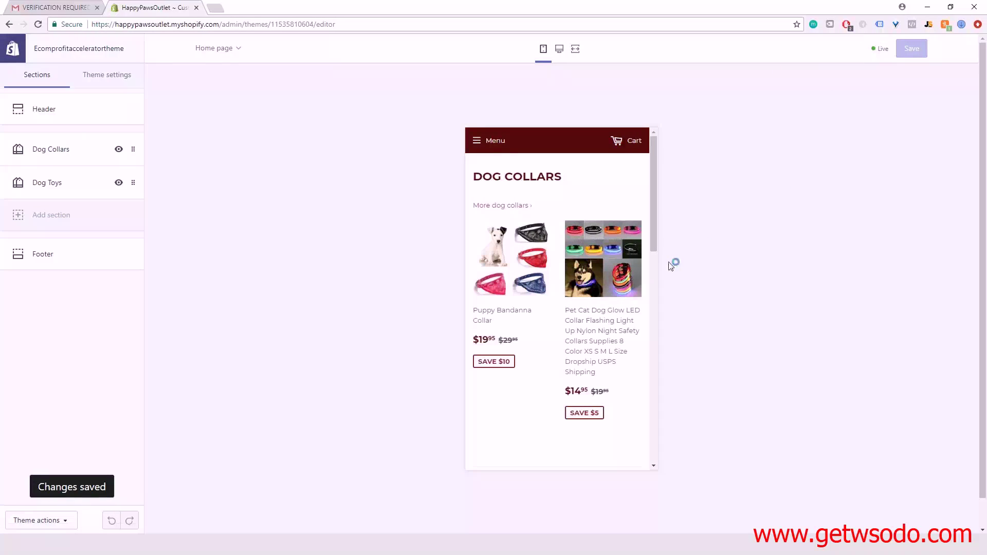
Step: Leave the theme editor and open the password page settings in the online store preferences
left_click(19, 57)
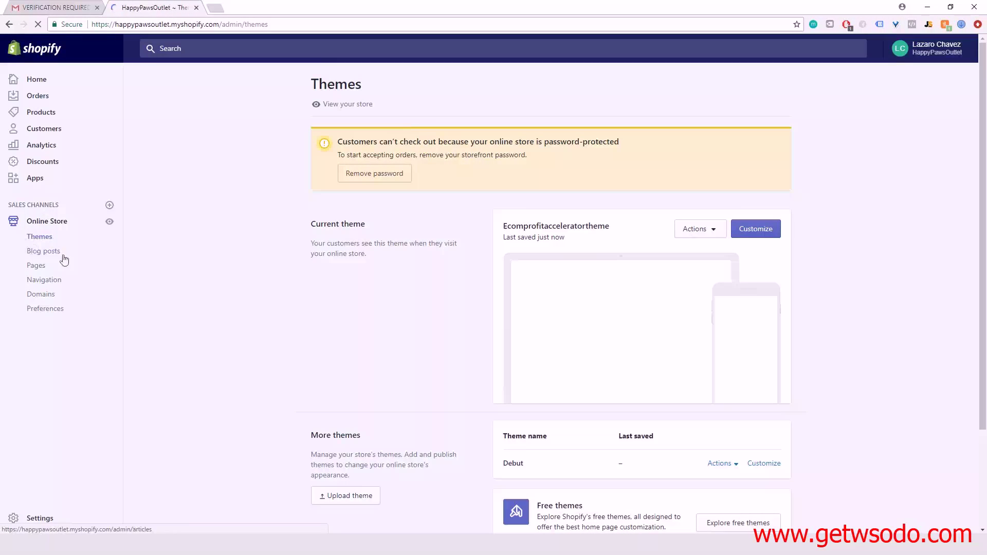
left_click(40, 311)
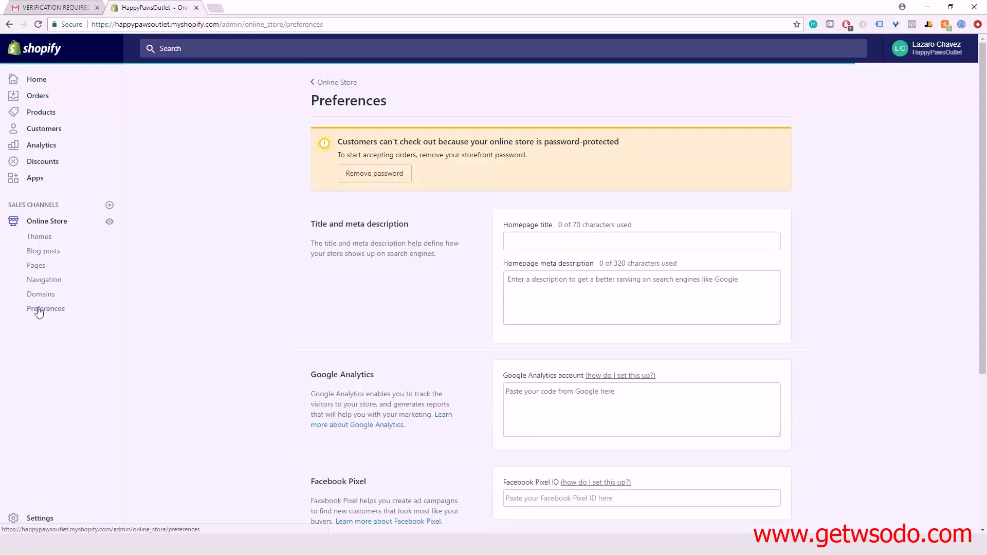
scroll(268, 312, "down", 4)
scroll(268, 317, "down", 1)
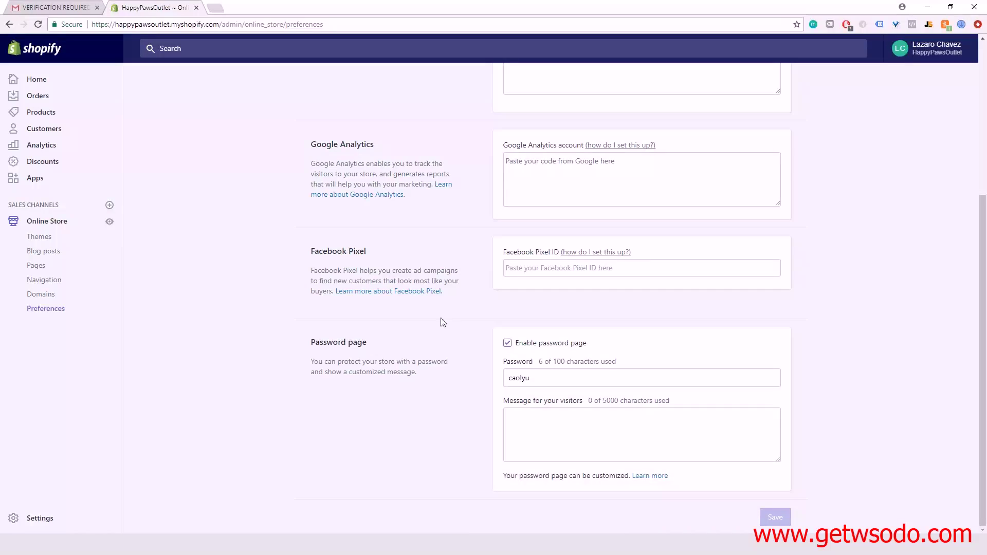
Step: Load happypawsoutlet.com in a new browser tab to see what visitors currently get
left_click(215, 8)
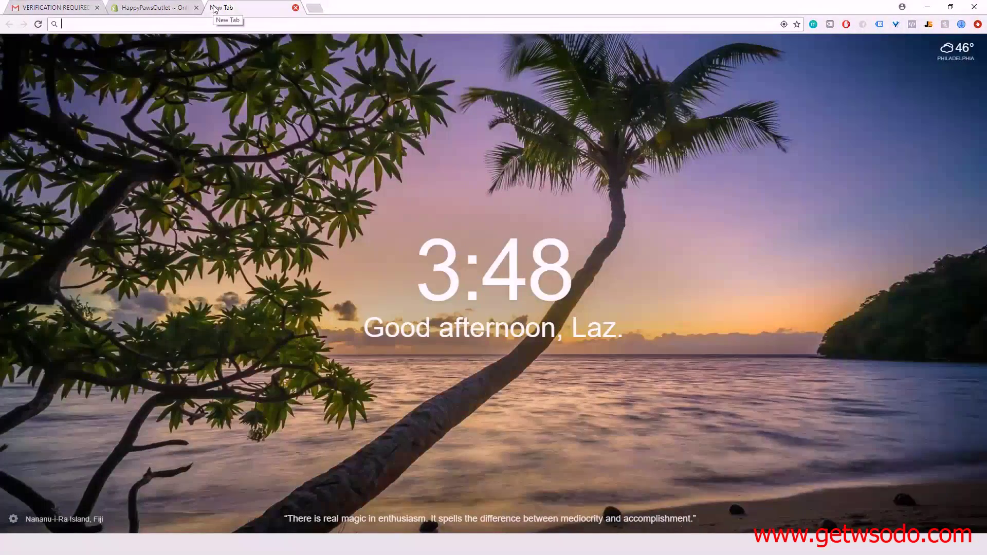
type("happypawsoutlet.com")
key("Return")
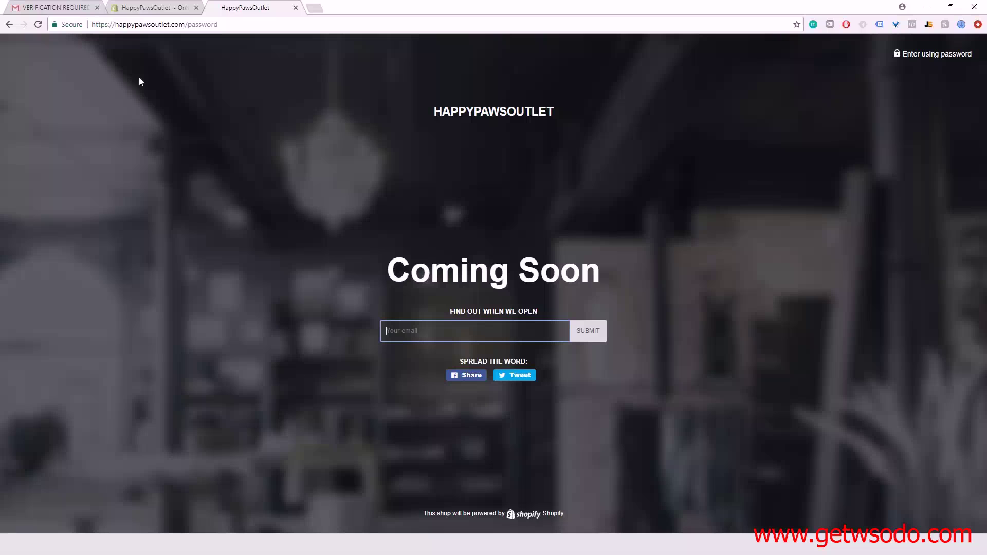
Step: Disable the storefront password page in the store preferences and save the settings
left_click(148, 11)
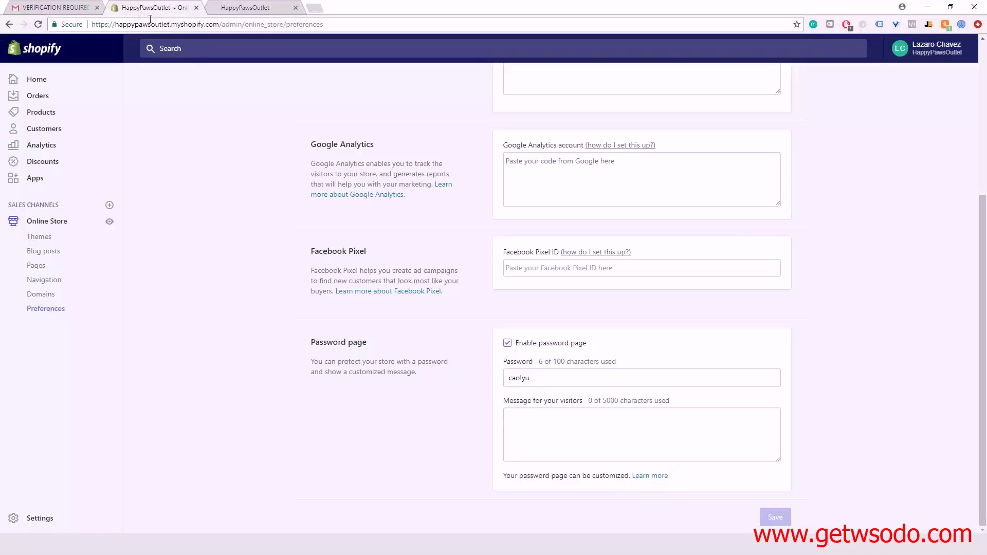
left_click(508, 344)
left_click(778, 519)
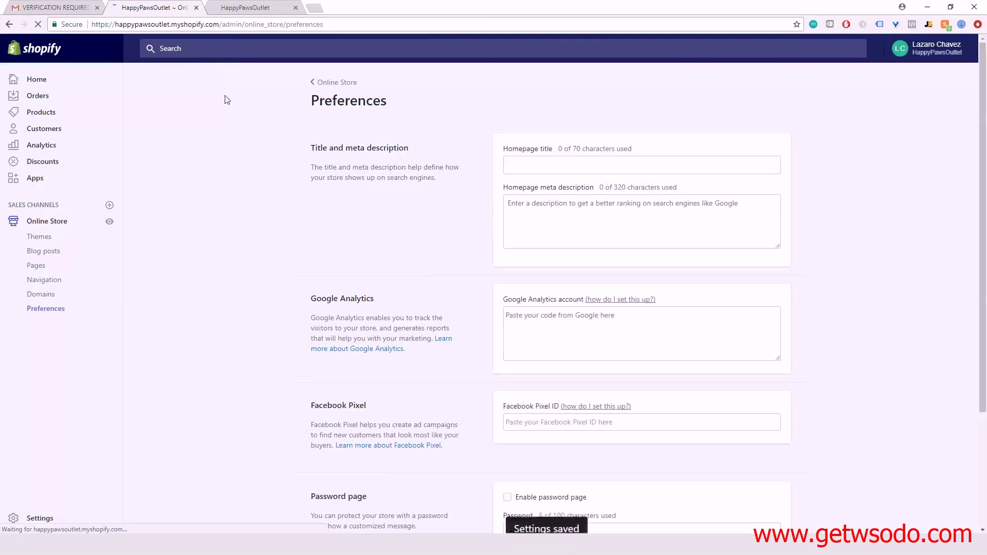
scroll(437, 332, "down", 3)
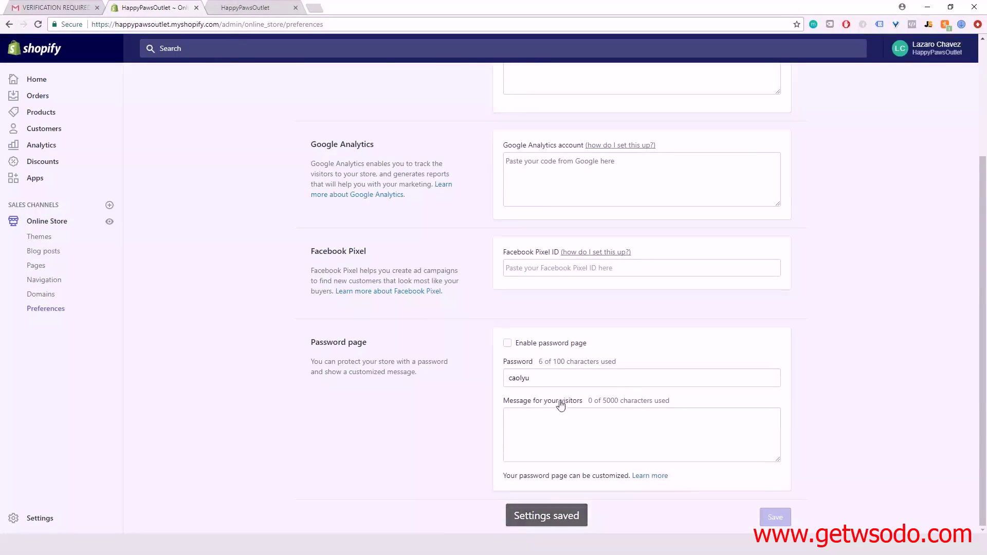
Step: Reload the public storefront at happypawsoutlet.com without the /password path and look over the home page
left_click(256, 9)
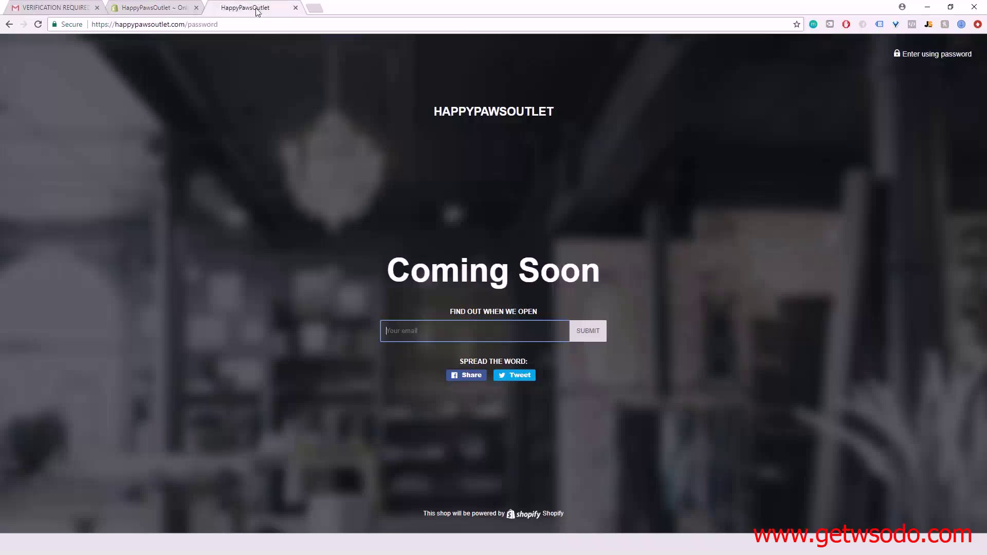
left_click_drag(230, 25, 191, 24)
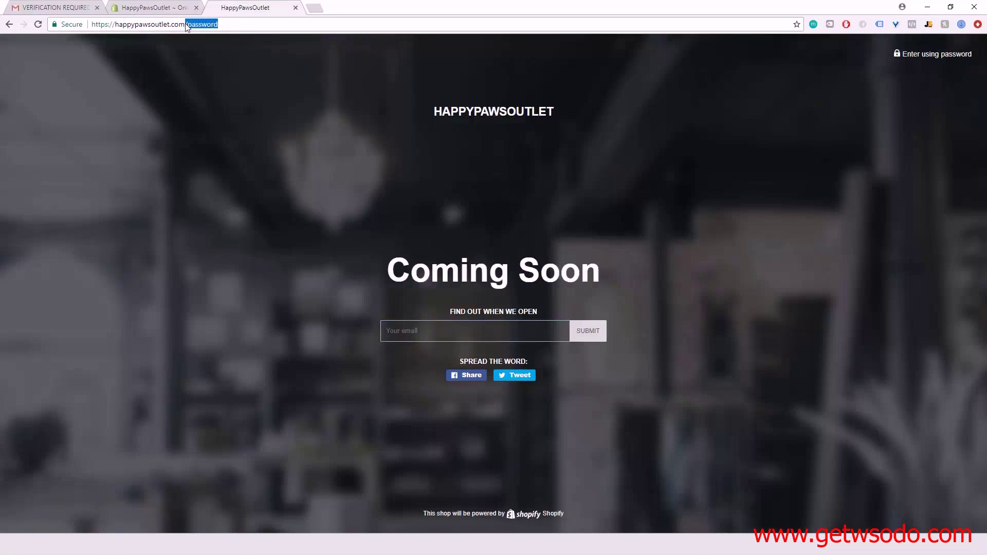
key("BackSpace")
key("Return")
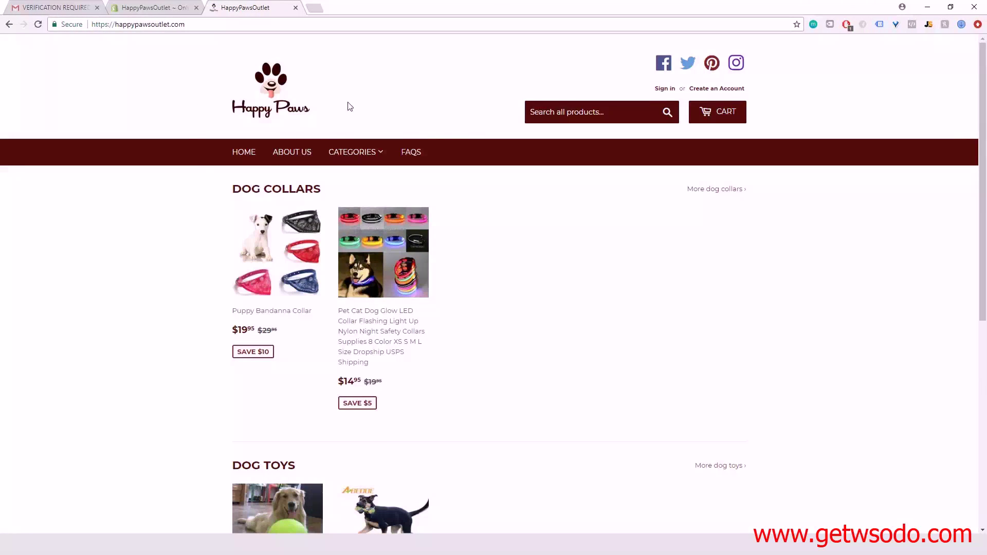
scroll(473, 230, "down", 7)
scroll(474, 230, "up", 7)
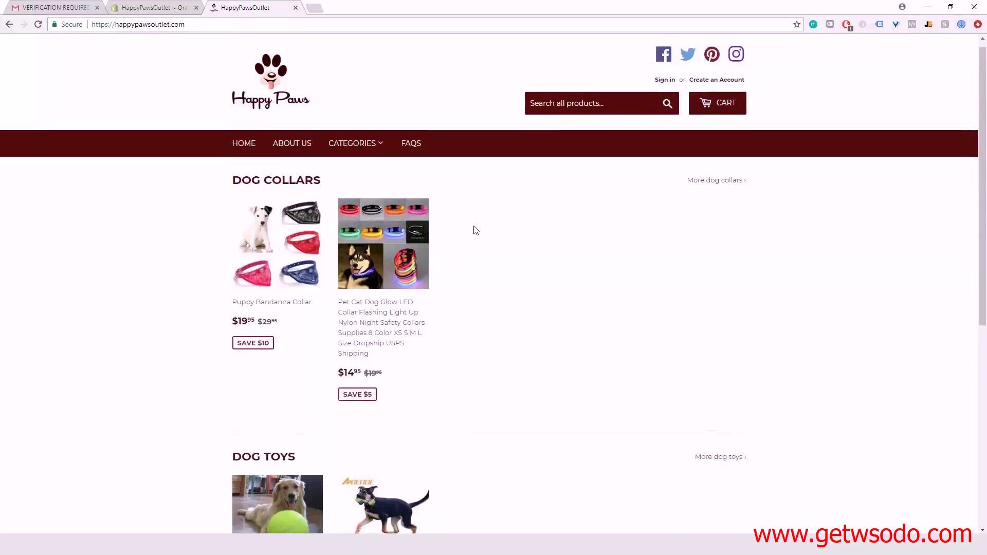
Step: Open the Puppy Bandanna Collar product from the Dog Collars section and review its page down to the recommendations
left_click(280, 257)
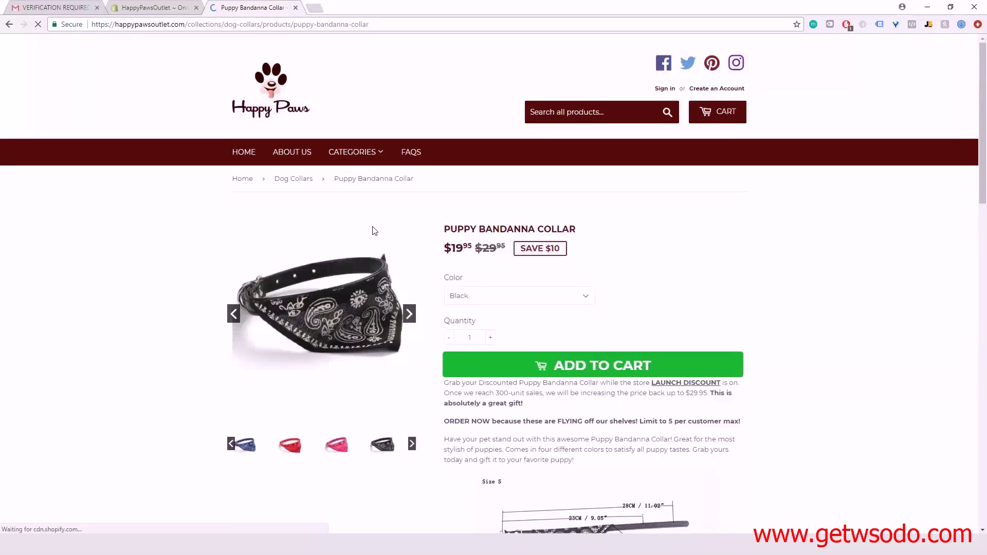
scroll(380, 247, "down", 6)
scroll(369, 245, "down", 8)
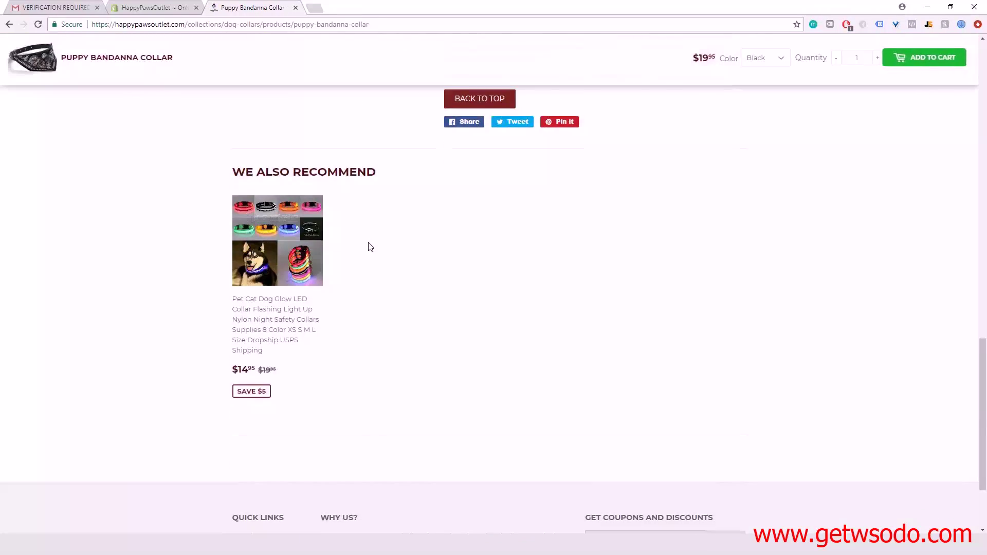
scroll(369, 245, "up", 18)
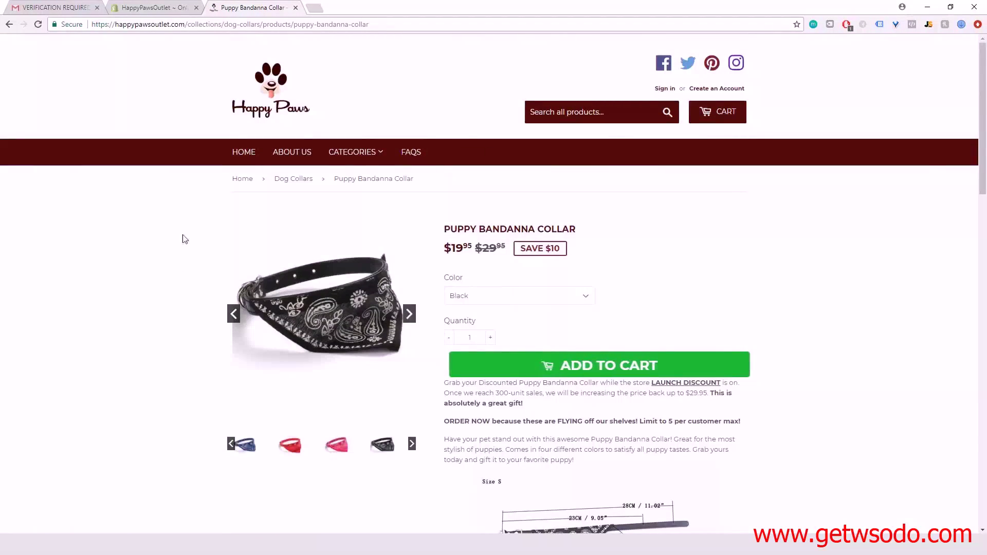